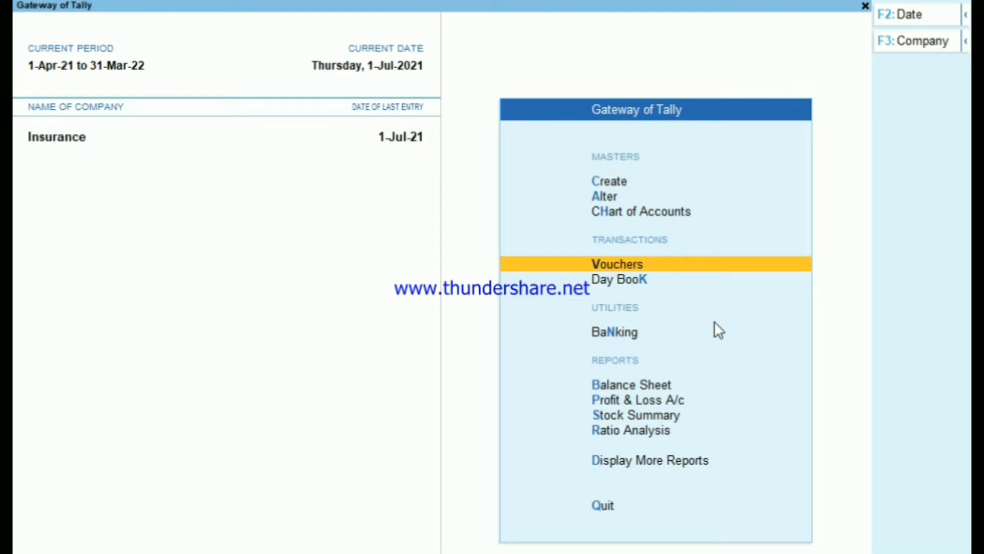
Set the current date to 31-3-2022.
key("F2")
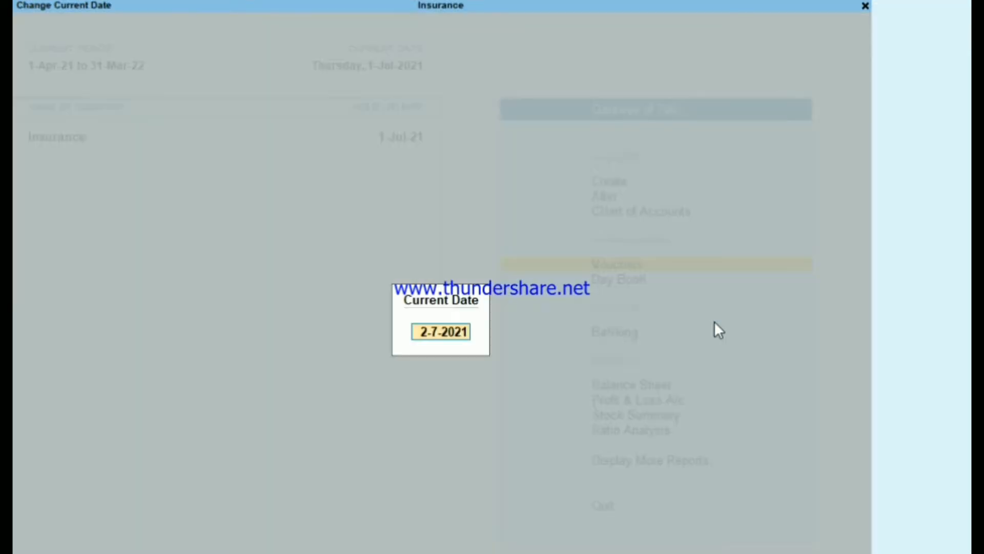
type("31-3")
key("Return")
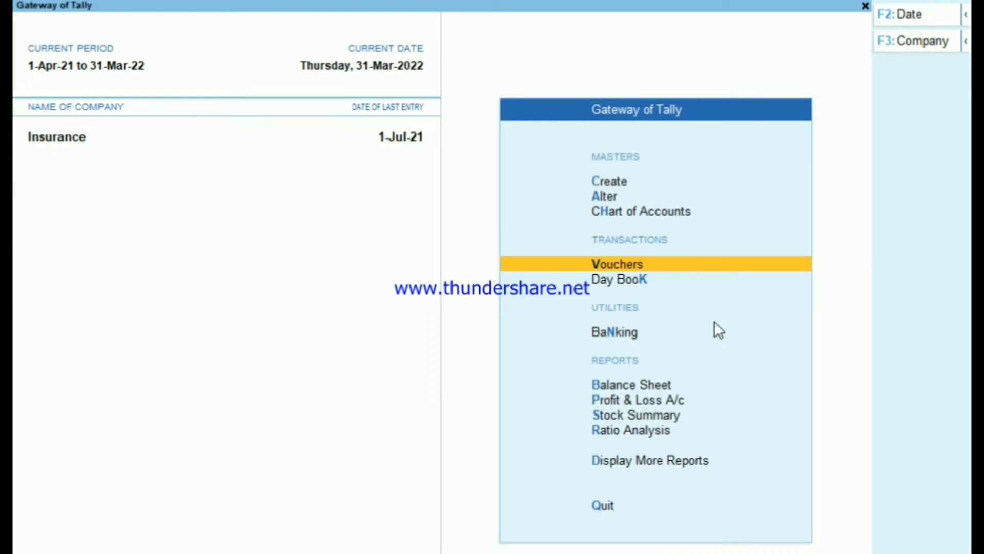
Start a journal voucher and choose Fire Insurece Exp. as the debit ledger.
key("Return")
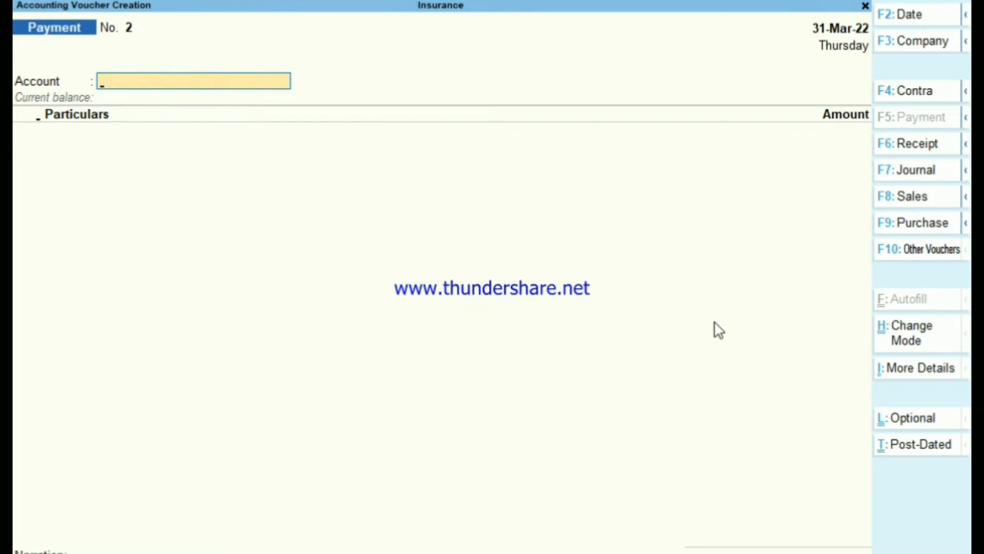
key("F7")
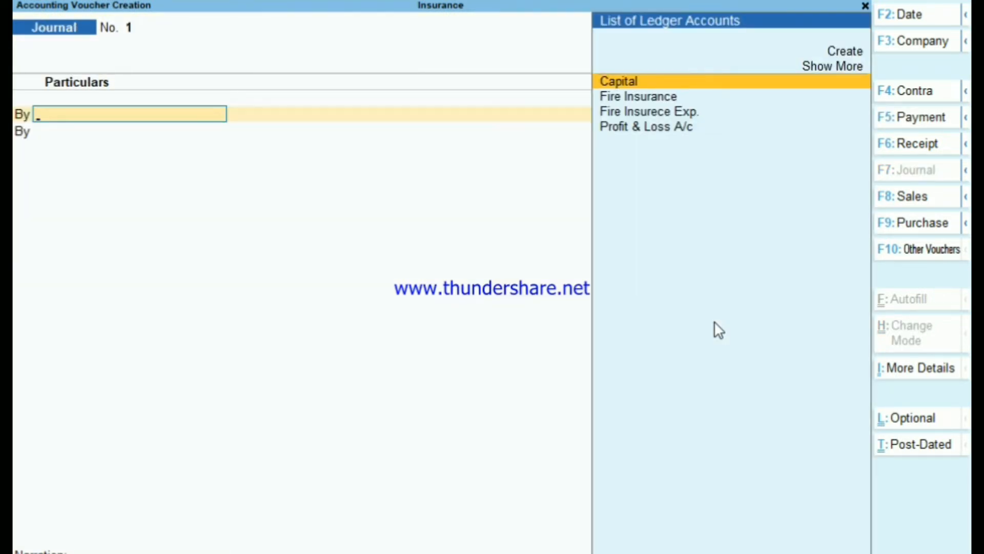
key("Down")
key("Down")
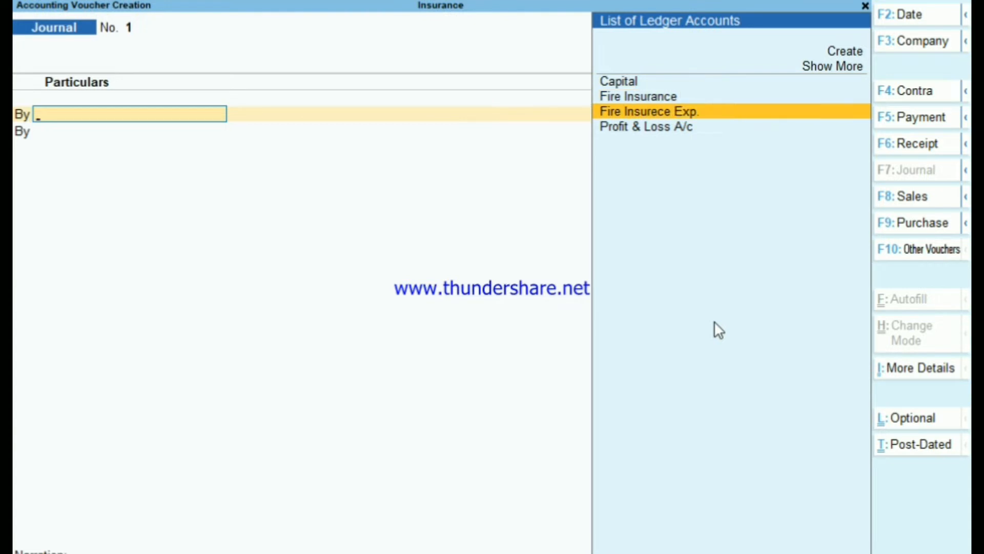
key("Return")
Open the Fire Insurece Exp. ledger for alteration, set its type of ledger to Not Applicable and save it.
key("BackSpace")
key("ctrl+Return")
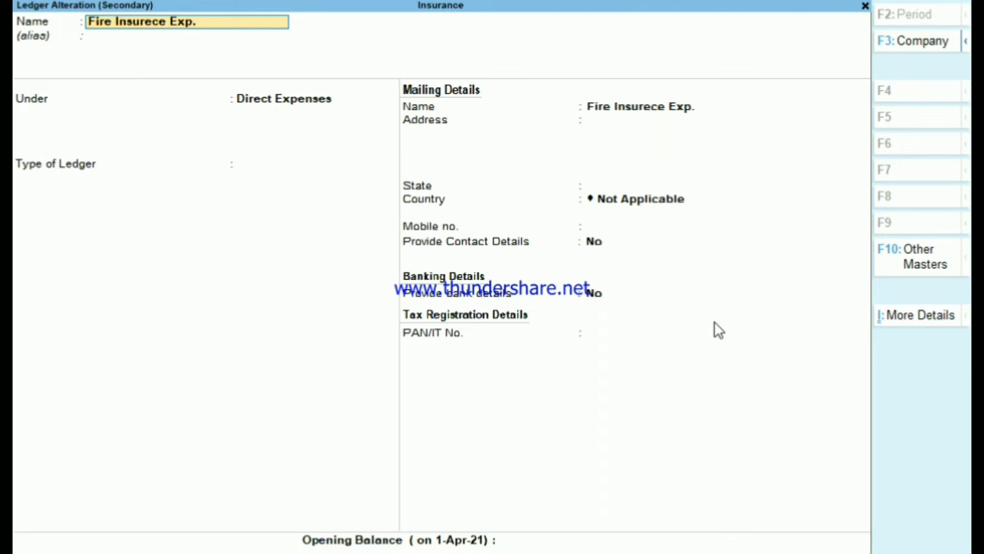
key("Return")
key("Return")
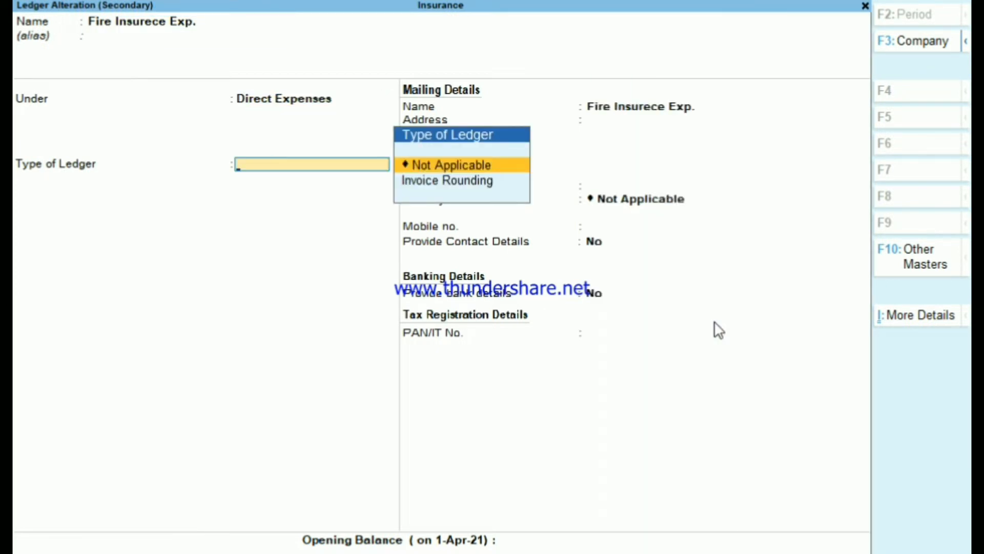
key("Return")
key("Return")
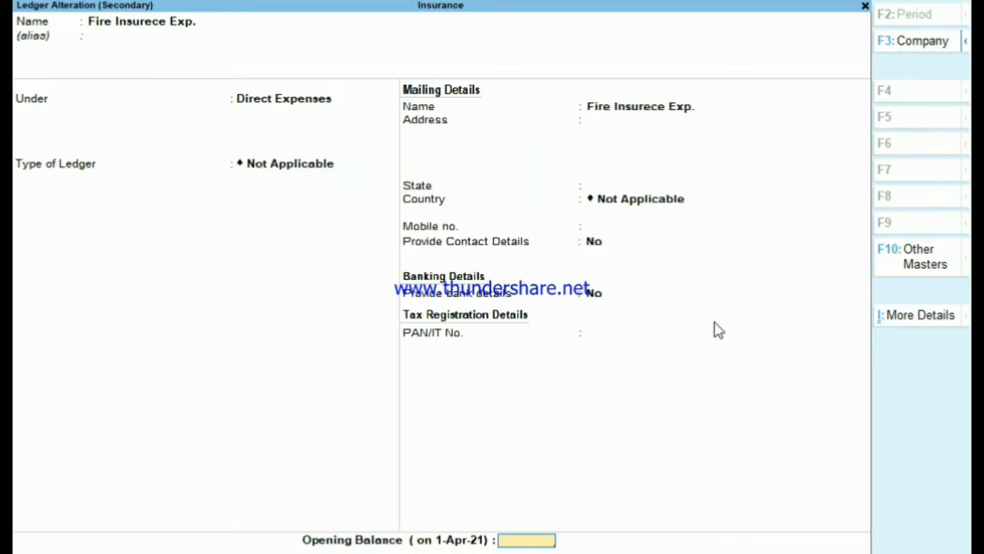
key("Return")
key("Return")
key("Return")
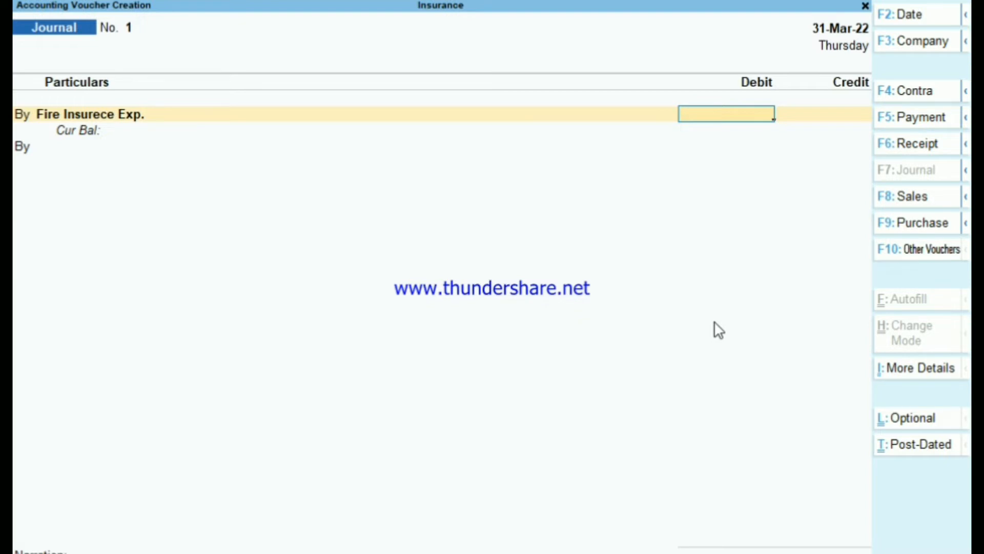
Enter a debit of 9,000 for Fire Insurece Exp. in the journal voucher.
type("9,")
type("000")
key("Return")
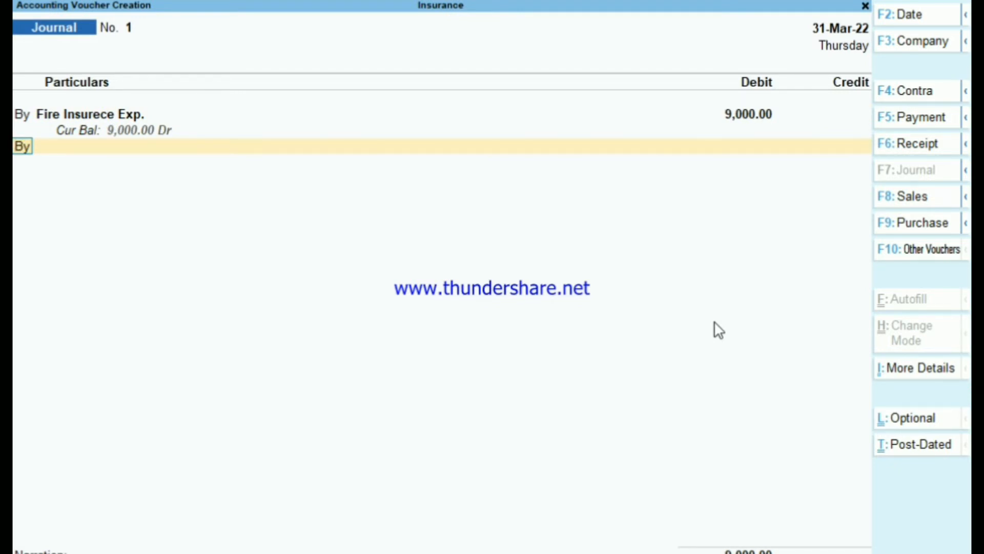
Credit the Fire Insurance ledger with 9,000 and save the journal voucher.
type("to")
key("Return")
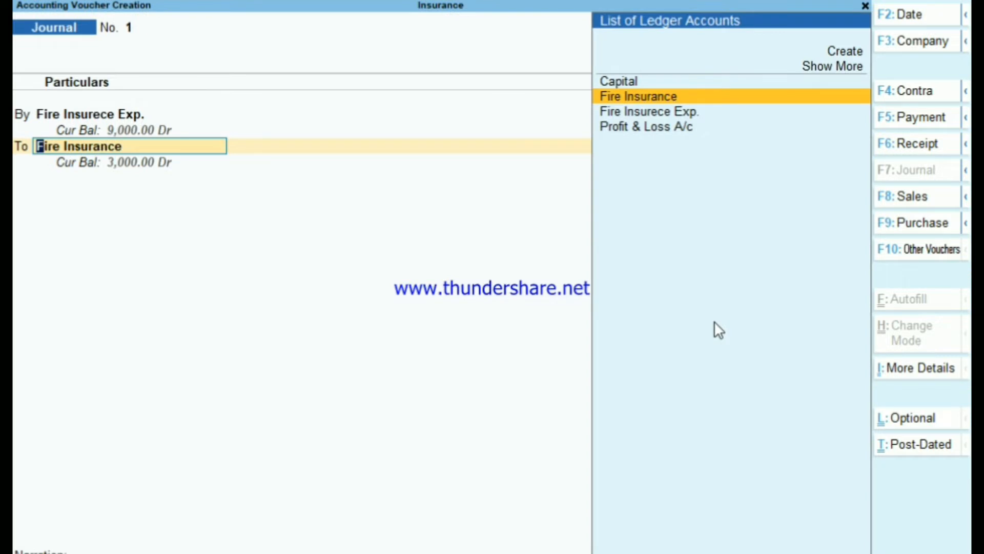
key("Return")
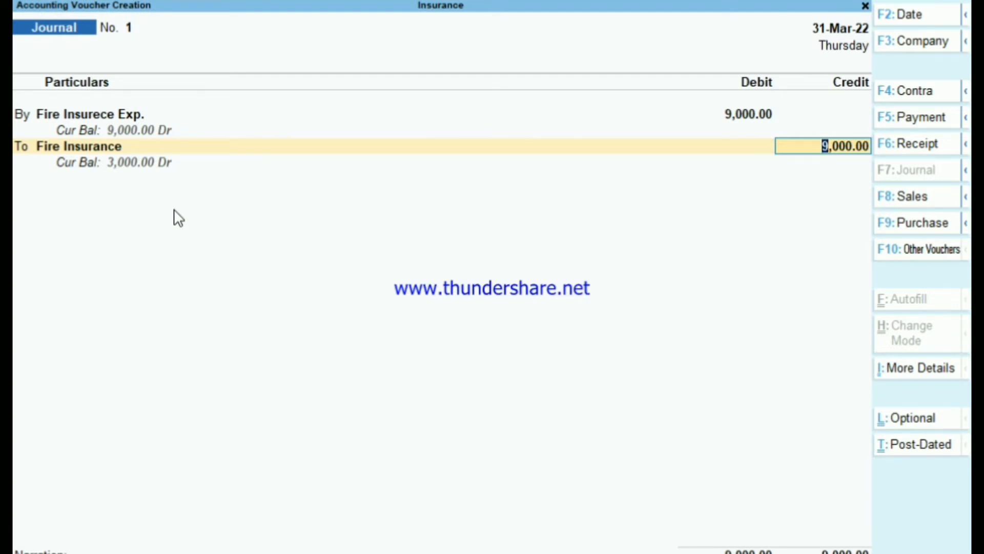
key("Return")
key("Return")
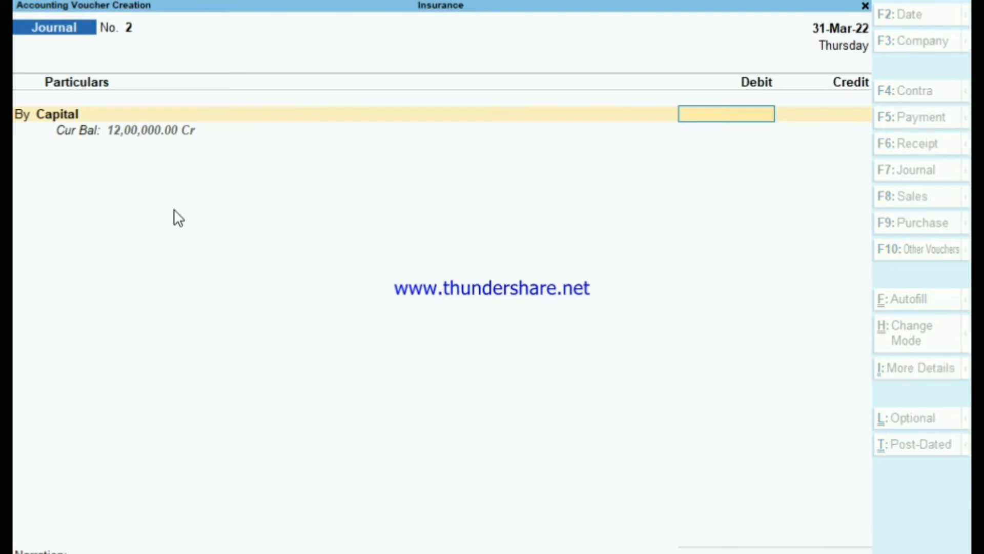
Open the balance sheet in detailed form and examine Prepaid Exp. under Current Assets.
key("Escape")
key("Down")
key("Down")
key("Down")
key("Return")
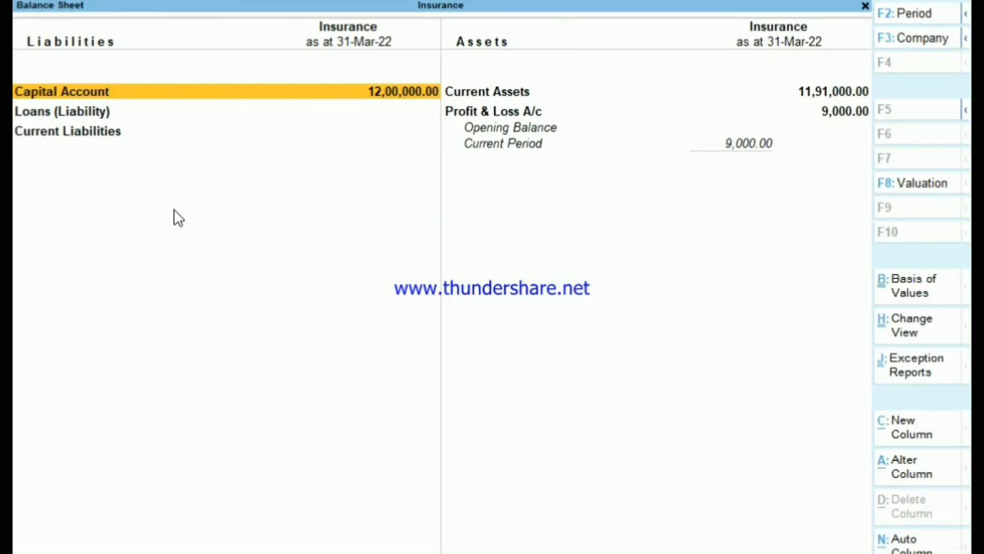
key("alt+F5")
key("Right")
key("Down")
key("Down")
key("Down")
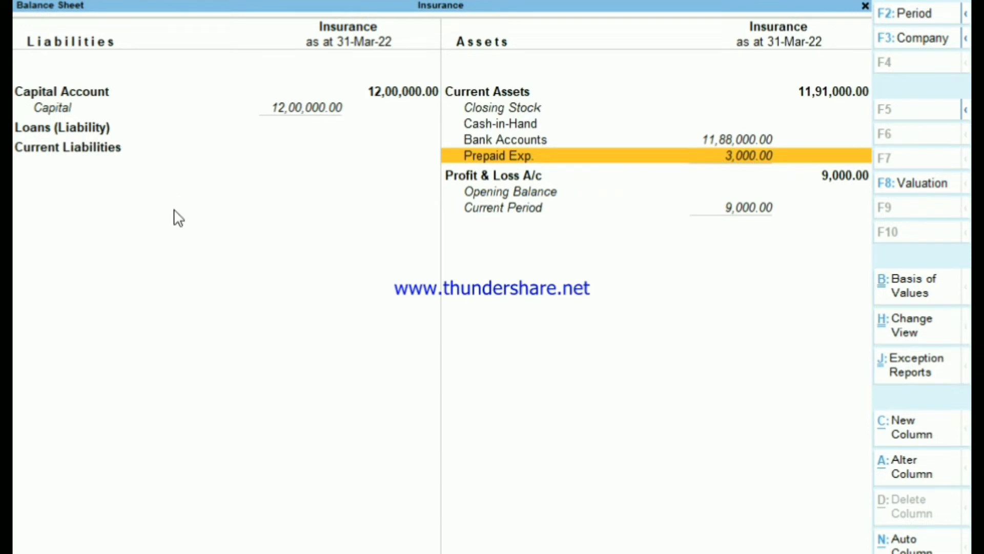
View the detailed Profit & Loss A/c, check Fire Insurece Exp. under Direct Expenses, and close the report.
key("Escape")
key("Down")
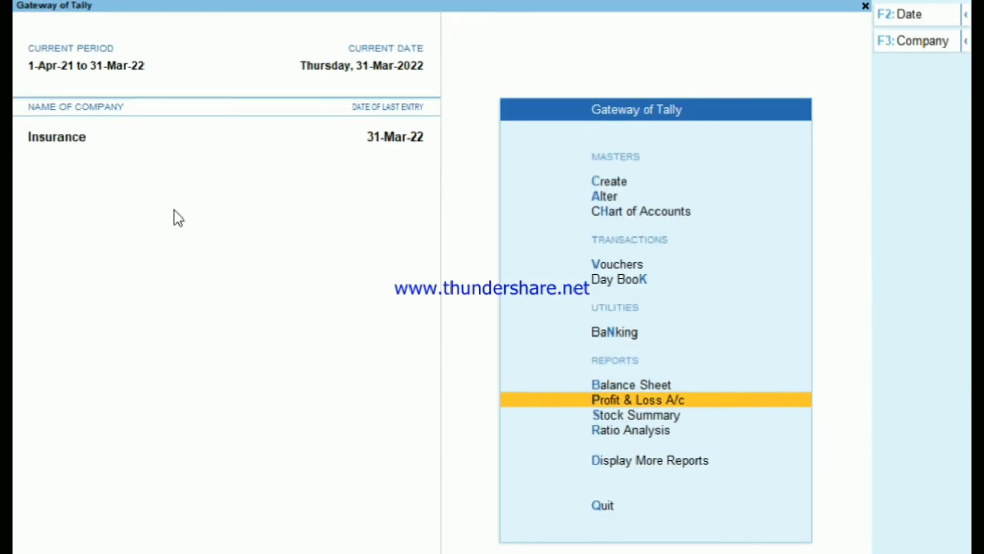
key("Return")
key("alt+F5")
key("Down")
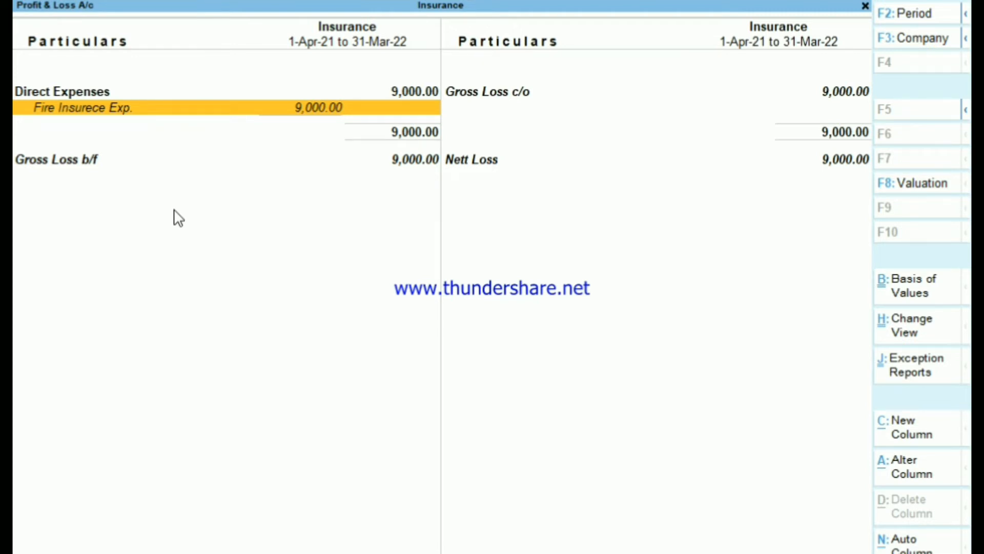
key("Escape")
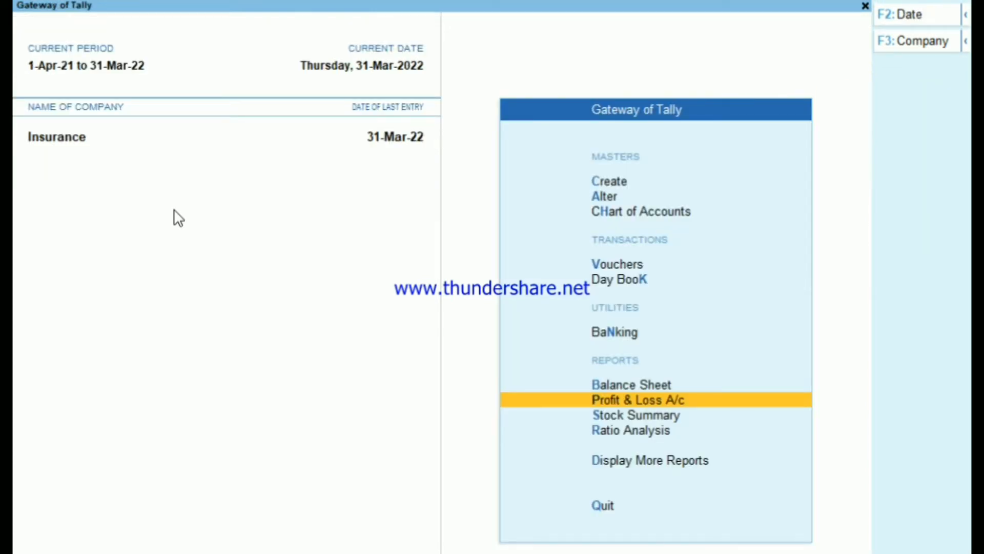
key("F2")
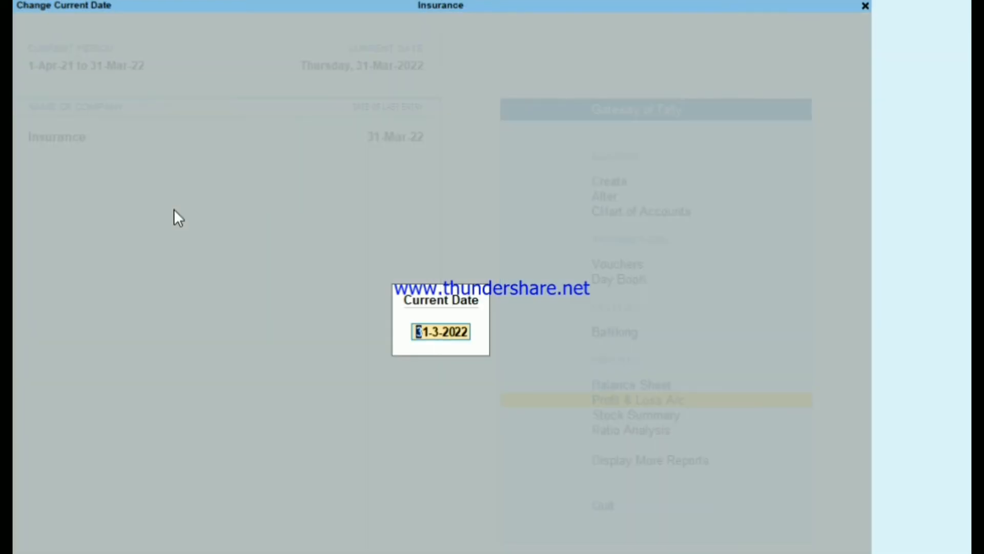
key("BackSpace")
key("Escape")
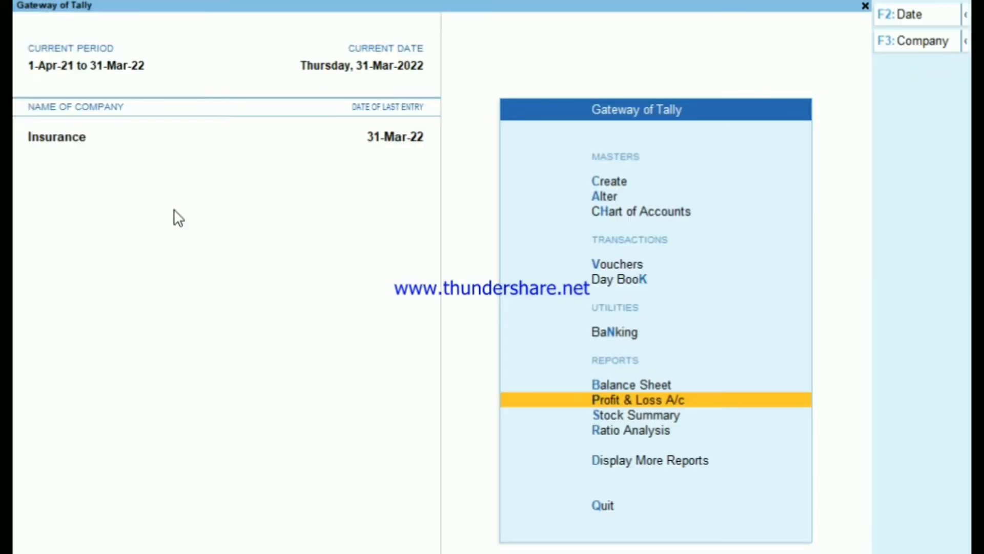
Change the company's current period to run from 1-4-2022 to 31-3-2023.
key("alt")
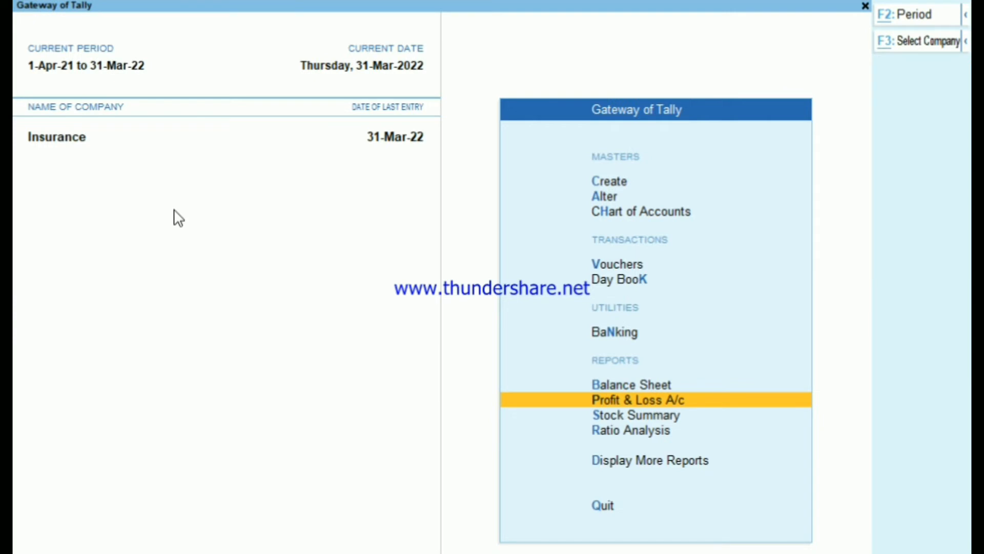
key("alt+F2")
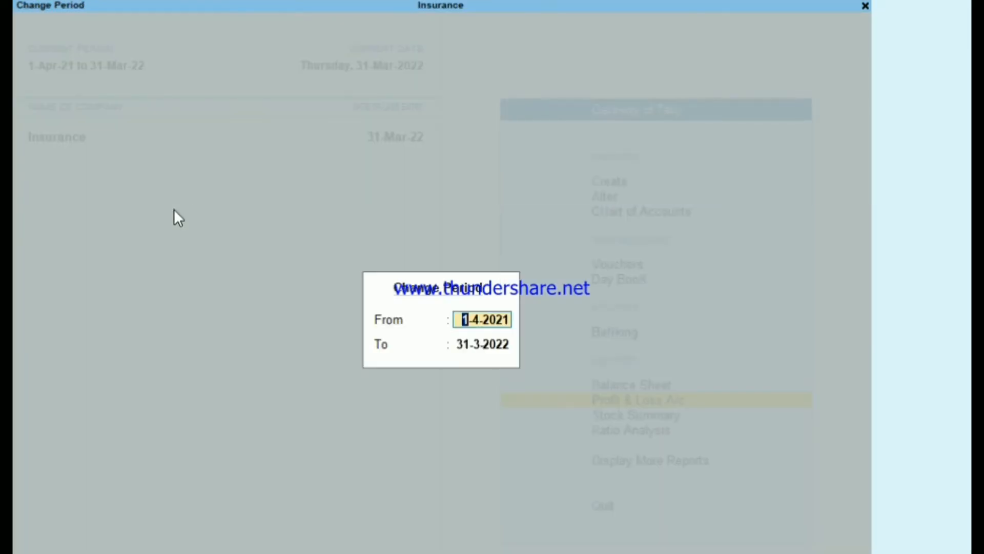
type("1-4-2022")
key("Return")
type("31-3-21")
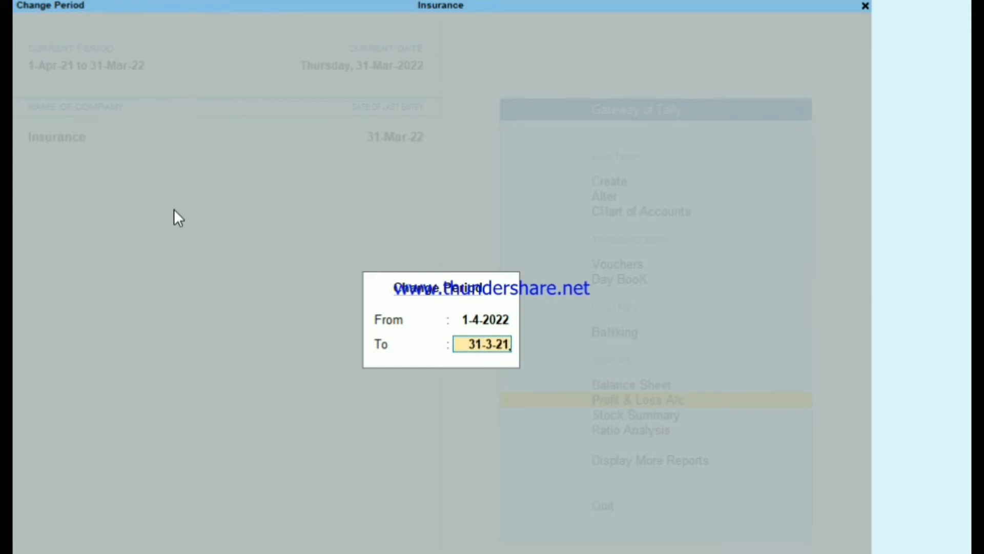
key("BackSpace")
type("023")
key("Return")
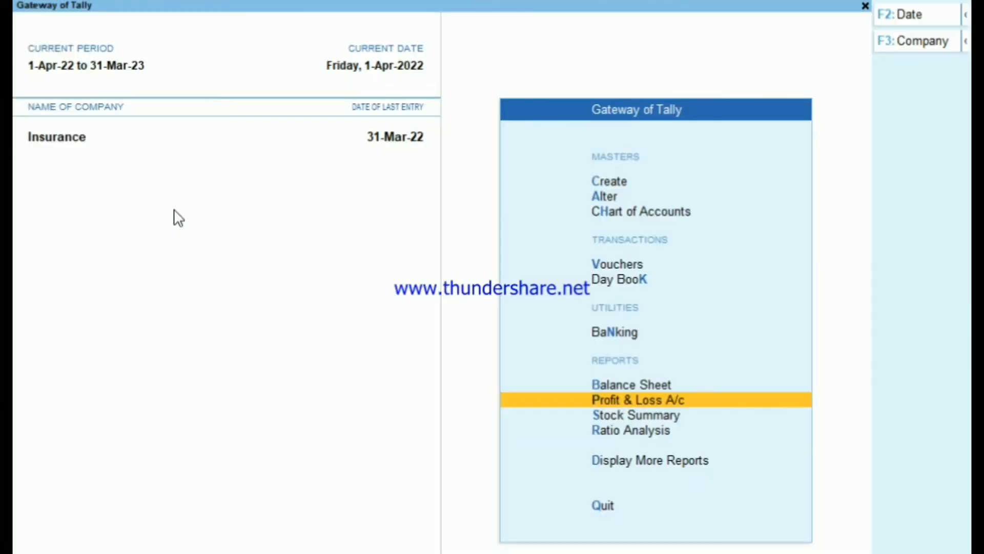
Set the current date to 1-7-2022.
key("Up")
key("F2")
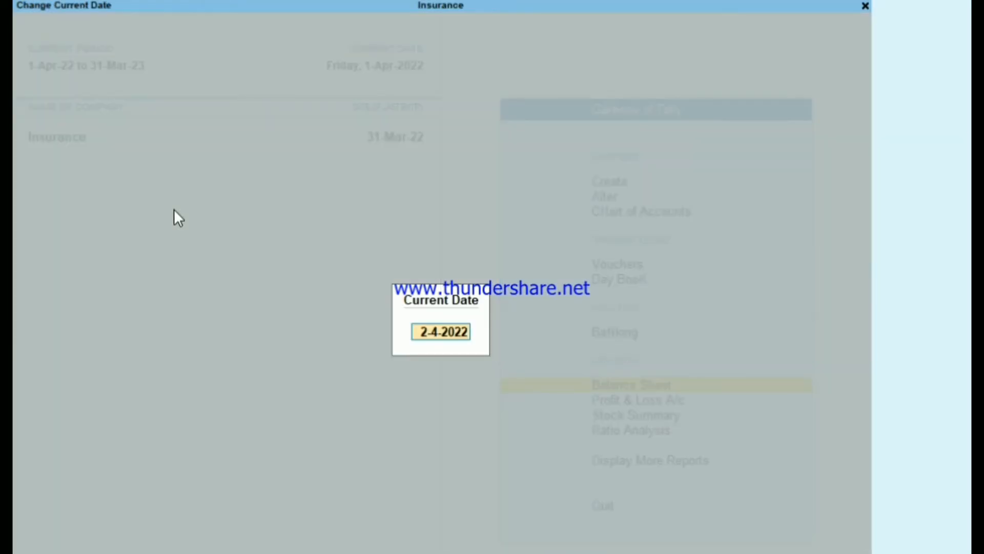
type("1-7")
key("Return")
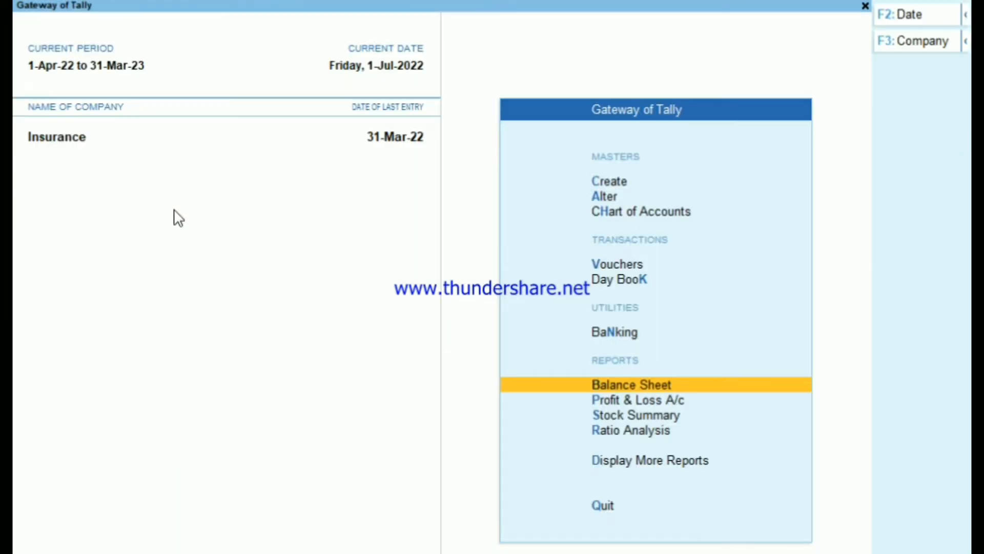
Start a payment voucher with State Bank of Incia Curren Account as the paying account.
key("v")
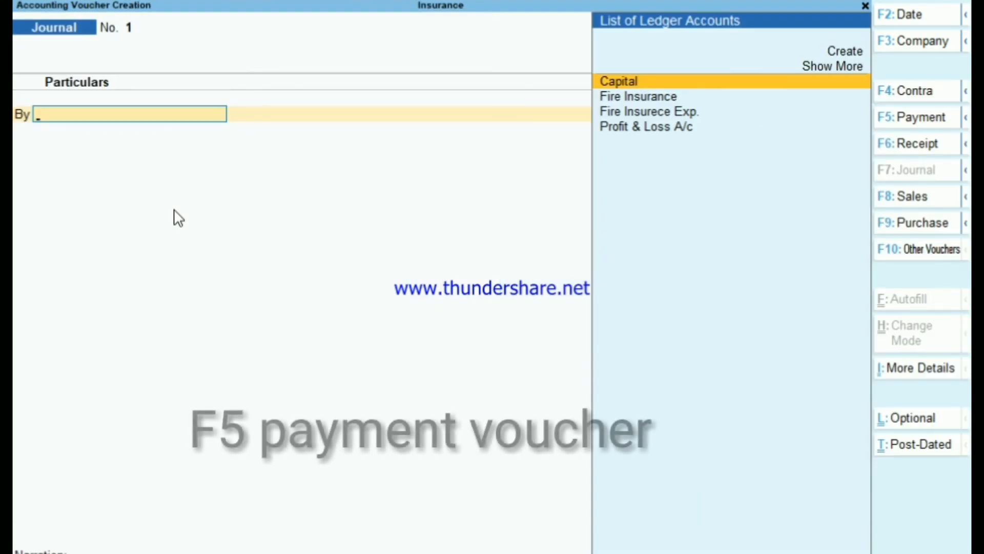
key("F5")
type("S")
key("Return")
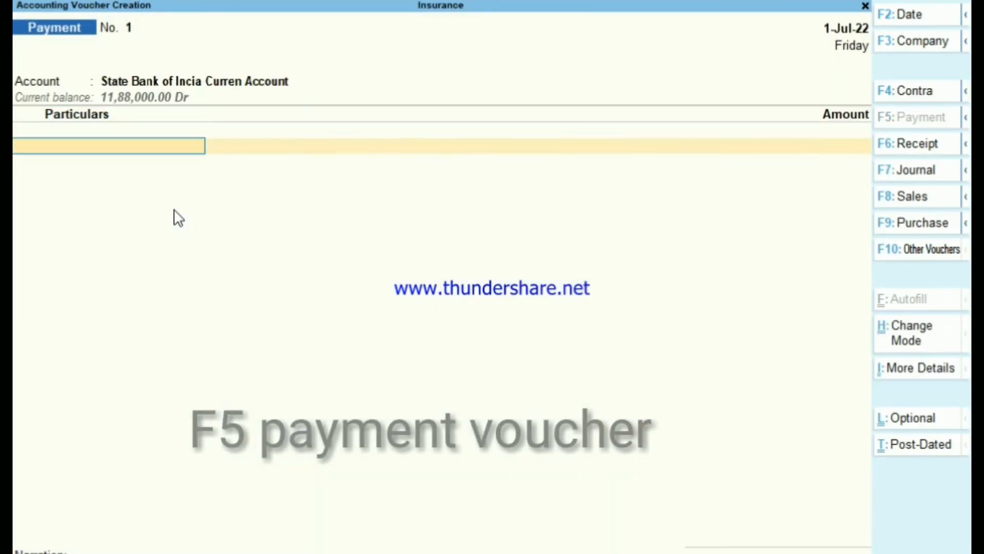
Enter a payment of 12,000 to the Fire Insurance ledger in the payment voucher.
key("Down")
key("Down")
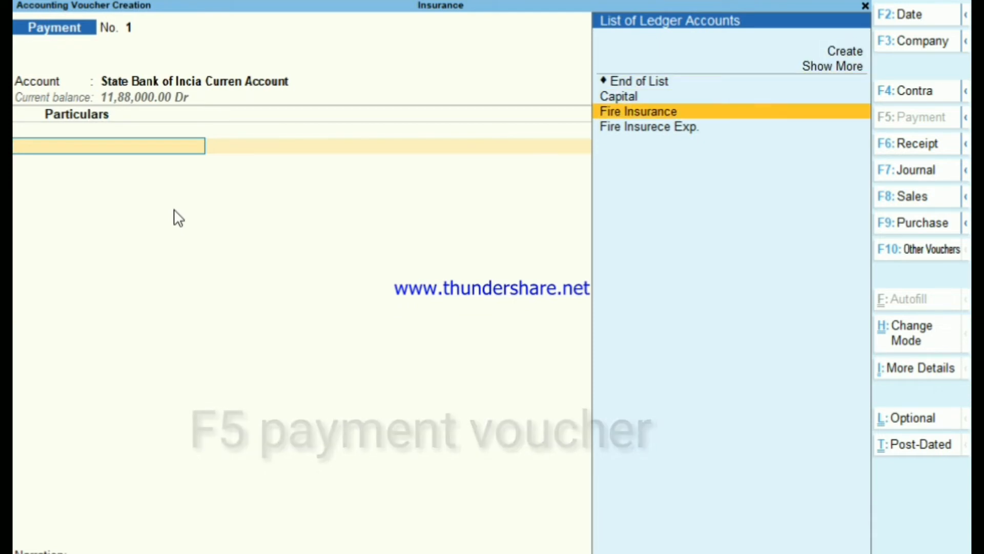
key("Return")
type("12000")
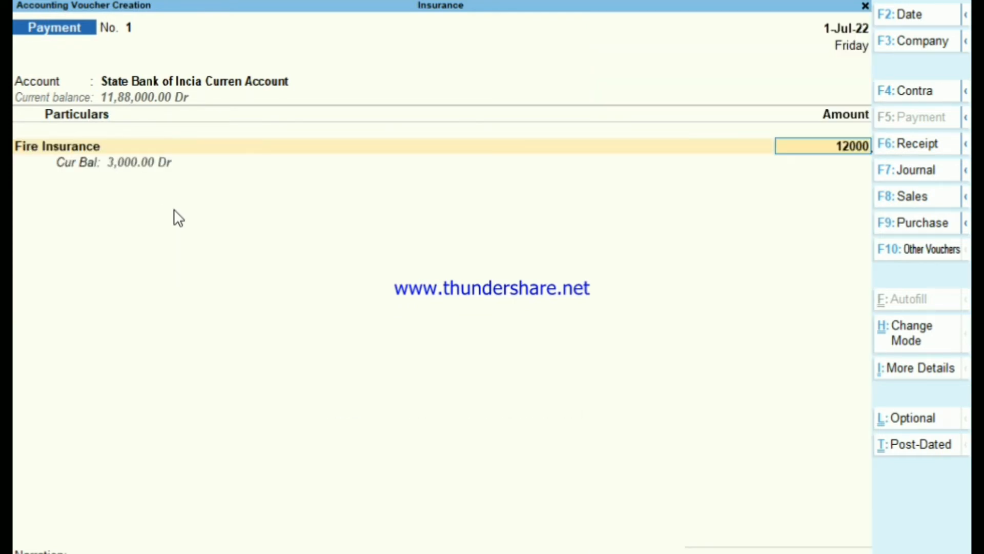
key("Return")
key("Return")
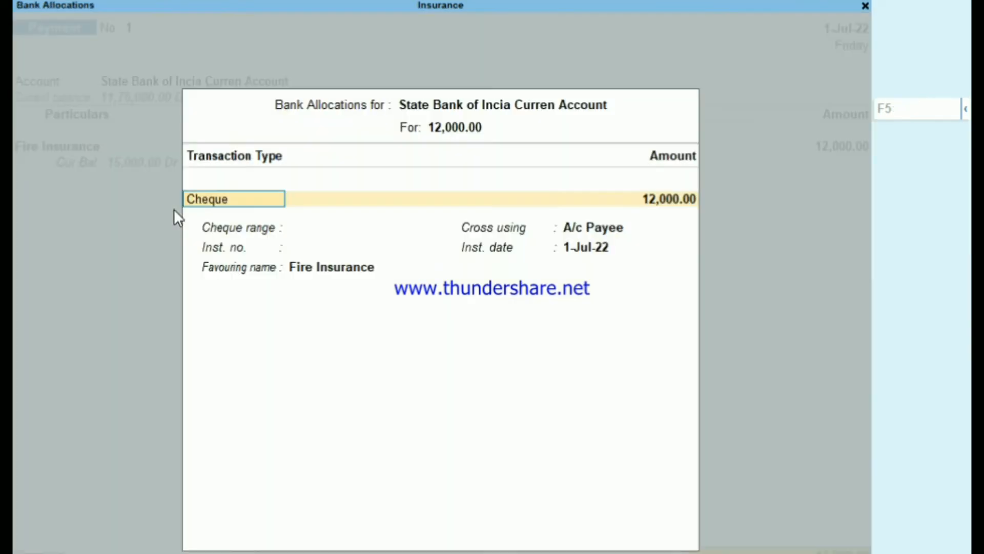
Accept the bank allocation as a cheque favouring Fire Insurance and save the payment voucher.
key("Return")
key("Return")
key("Return")
key("Return")
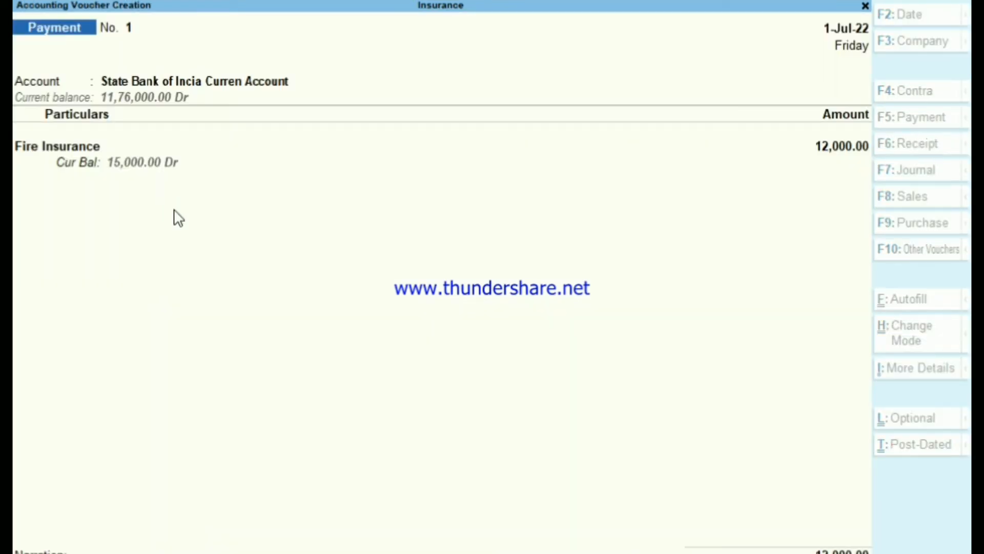
key("Return")
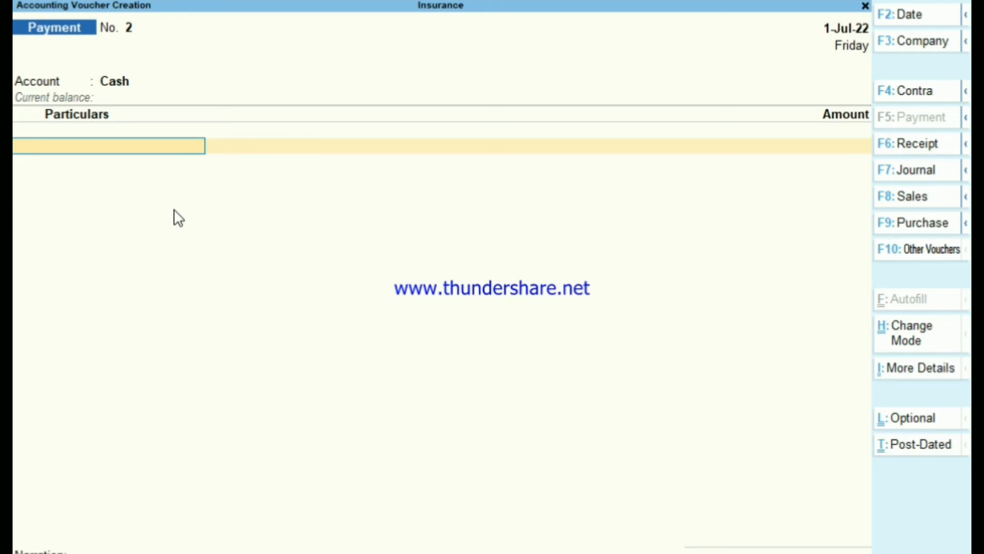
Open the balance sheet for the new period in detailed form and examine the Current Assets breakdown.
key("Escape")
key("Down")
key("Down")
key("Down")
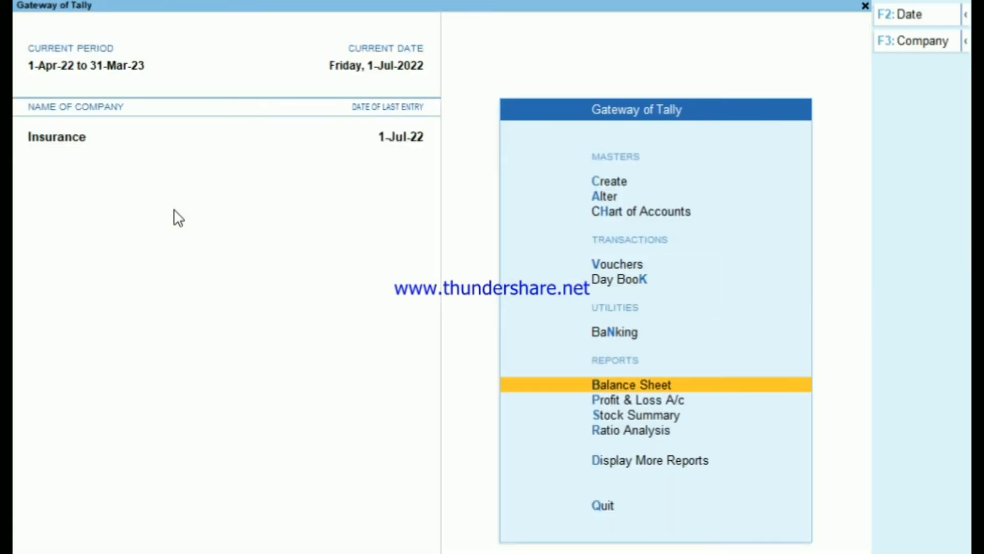
key("Return")
key("alt+F5")
key("Down")
key("Right")
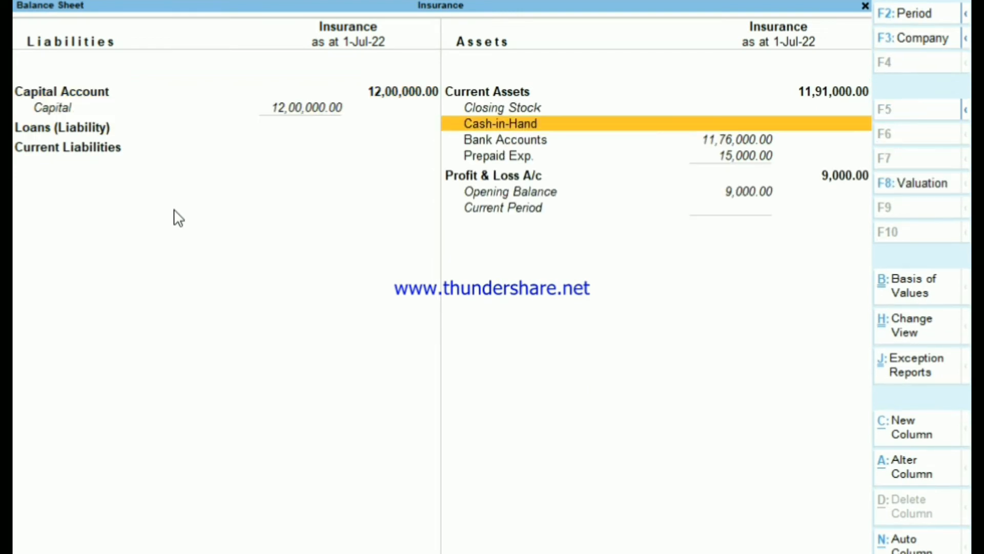
Examine the Prepaid Exp. and Profit & Loss A/c lines in the balance sheet and close the report.
key("Down")
key("Down")
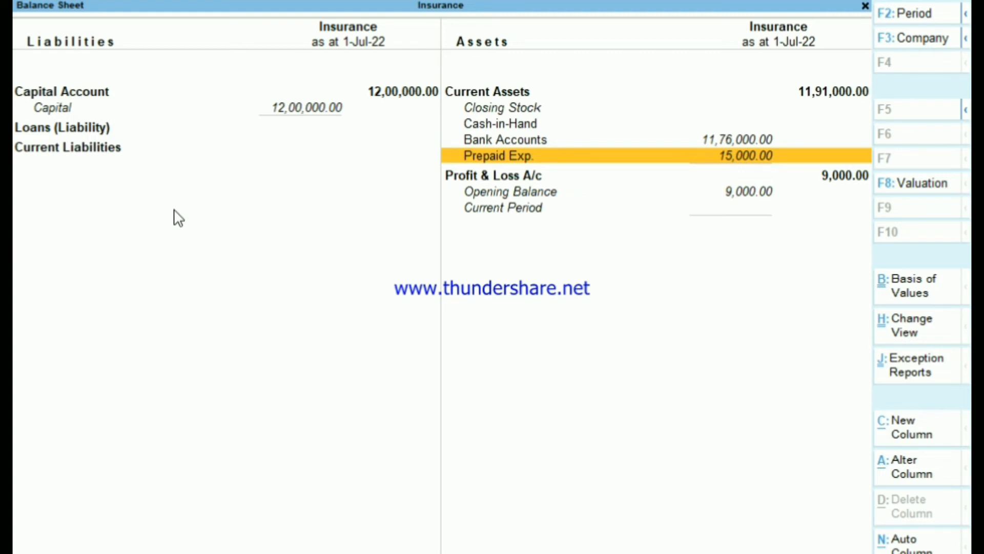
key("Down")
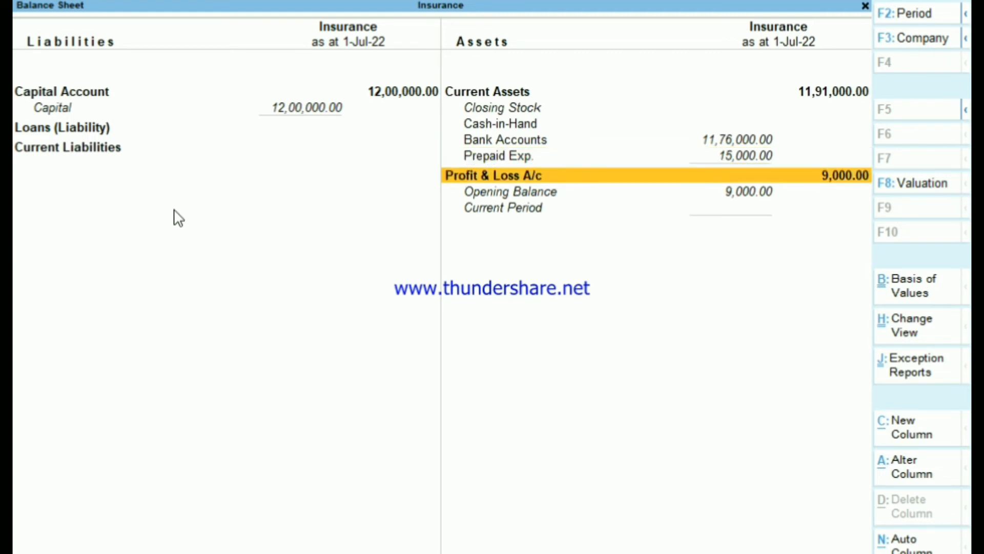
key("Escape")
Open voucher entry and start a new journal voucher.
key("Down")
key("Down")
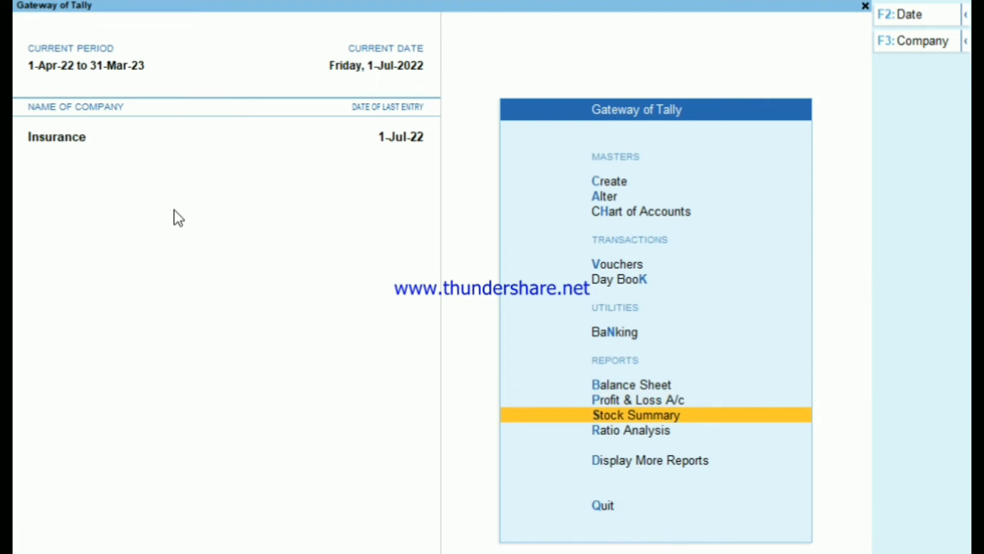
key("Up")
key("Up")
key("Up")
key("Up")
key("Up")
key("Return")
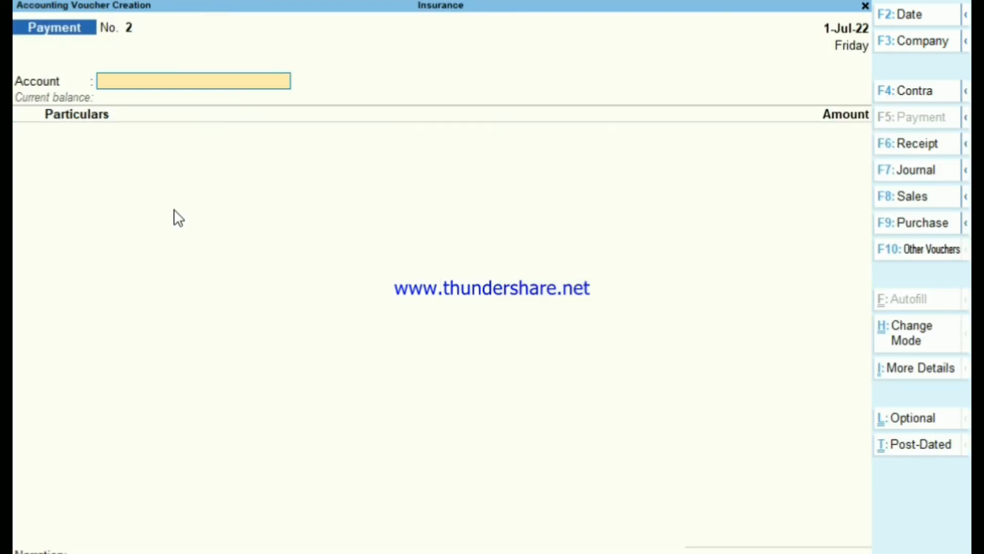
key("F7")
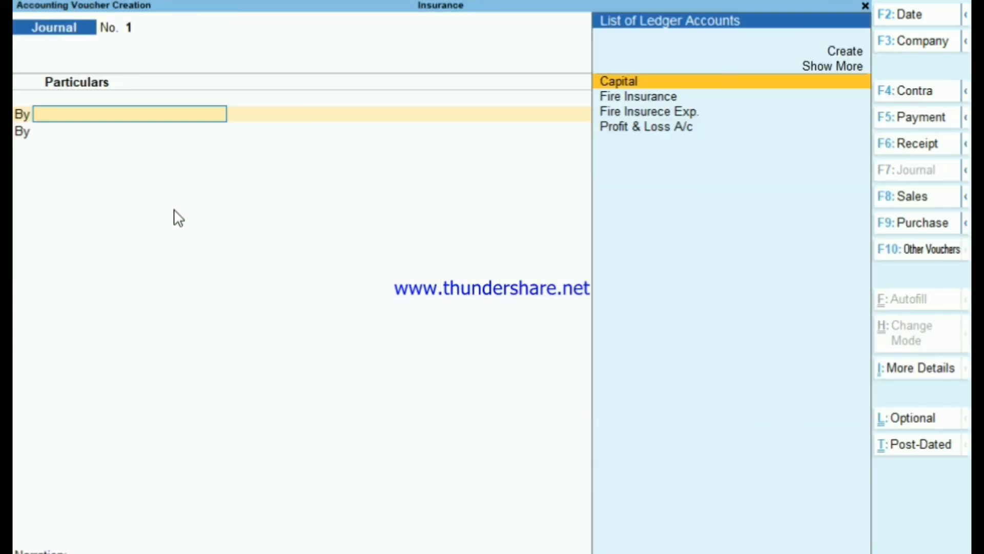
Debit 3,000 to the Fire Insurece Exp. ledger in the journal voucher.
type("P")
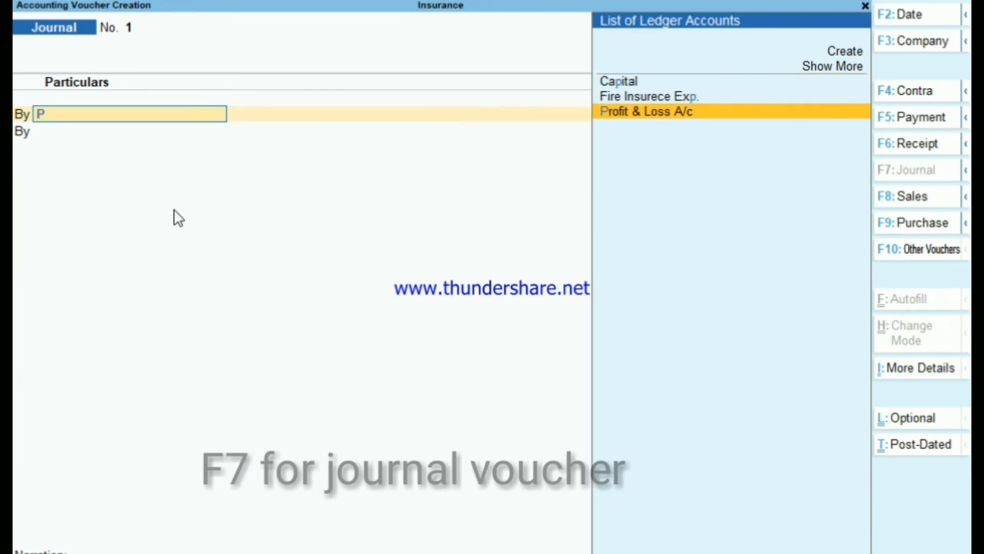
key("BackSpace")
type("Fi")
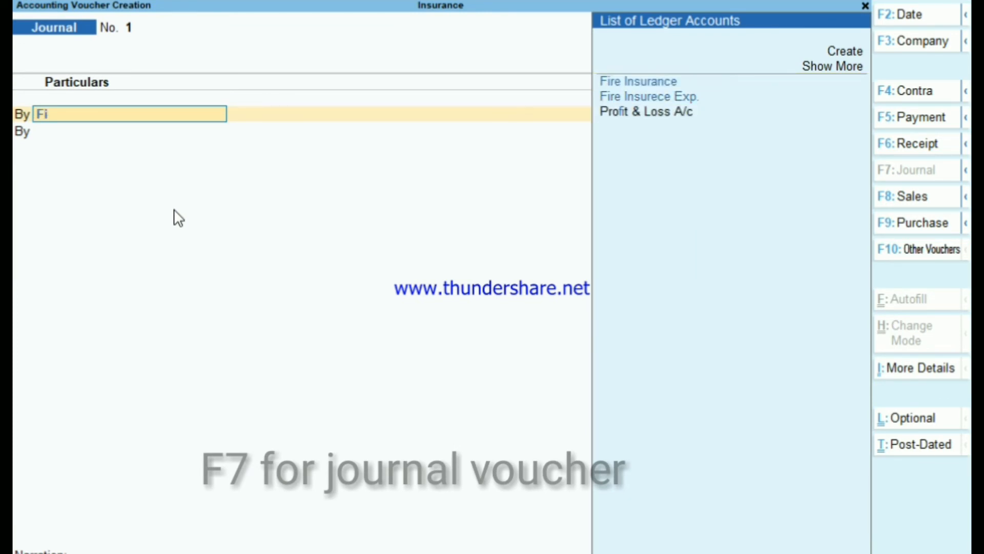
key("Down")
key("Return")
type("3000")
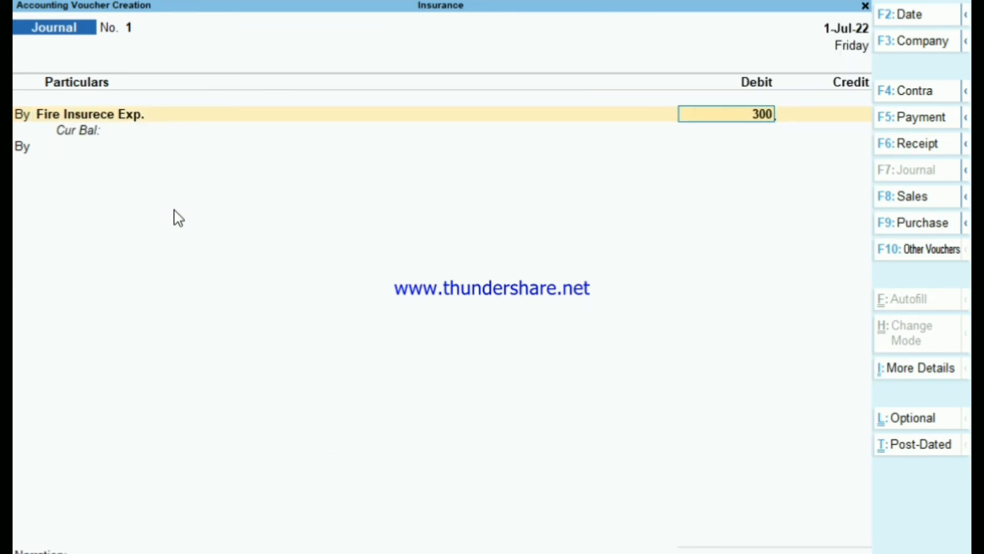
key("Return")
key("Return")
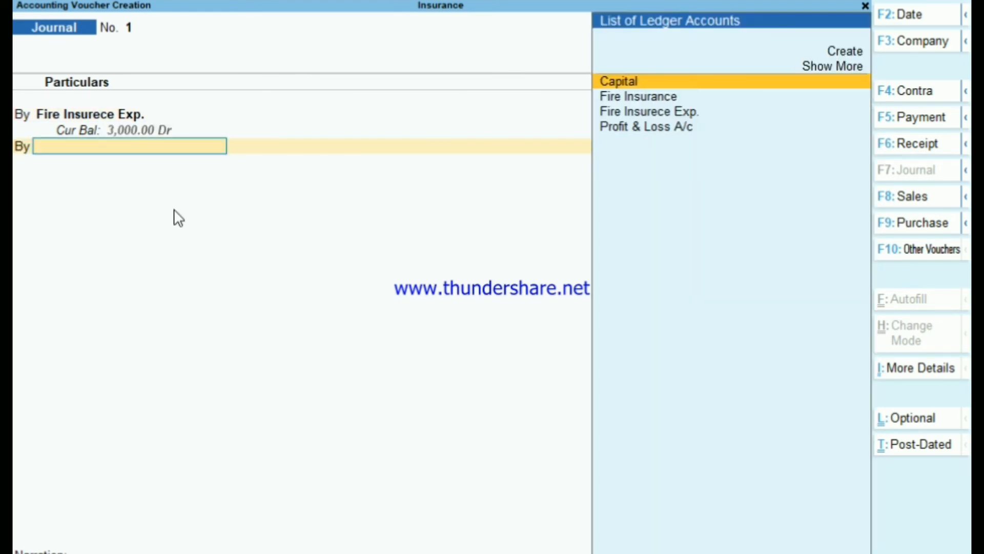
Add the Fire Insurance ledger as the credit side of the journal voucher for 3,000.
key("BackSpace")
key("t")
key("Return")
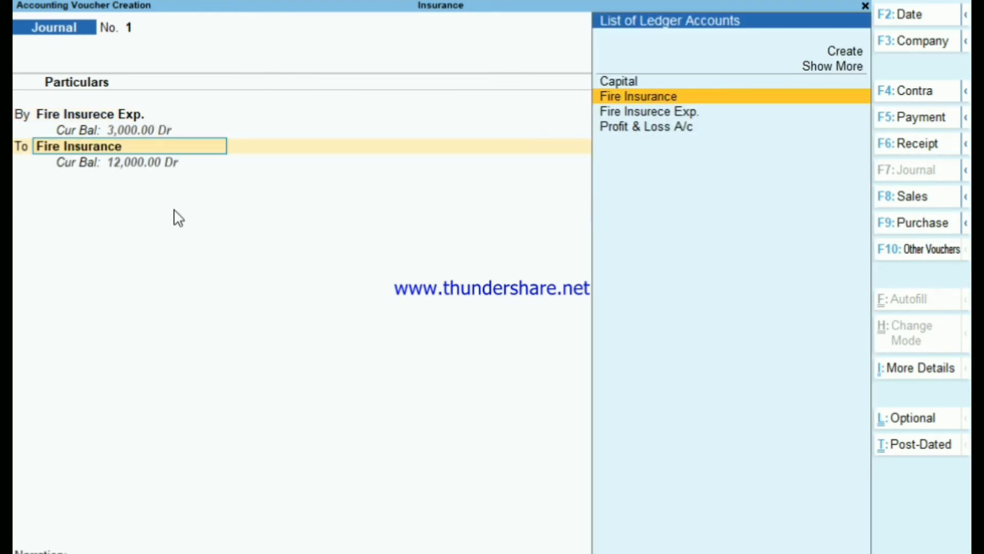
key("Down")
key("Up")
key("Return")
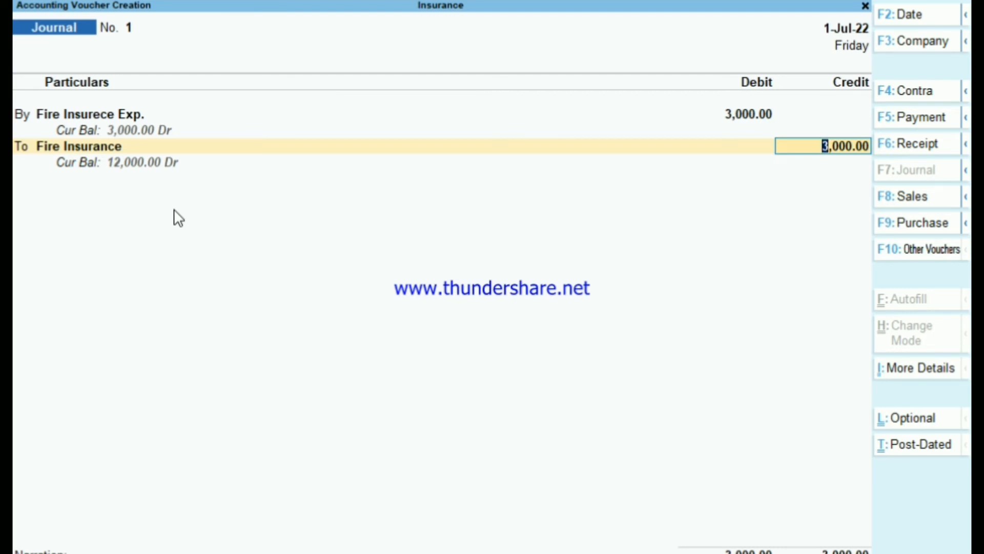
Review the Fire Insurece Exp. ledger's master from within the voucher, checking the group it falls under.
key("BackSpace")
key("BackSpace")
key("BackSpace")
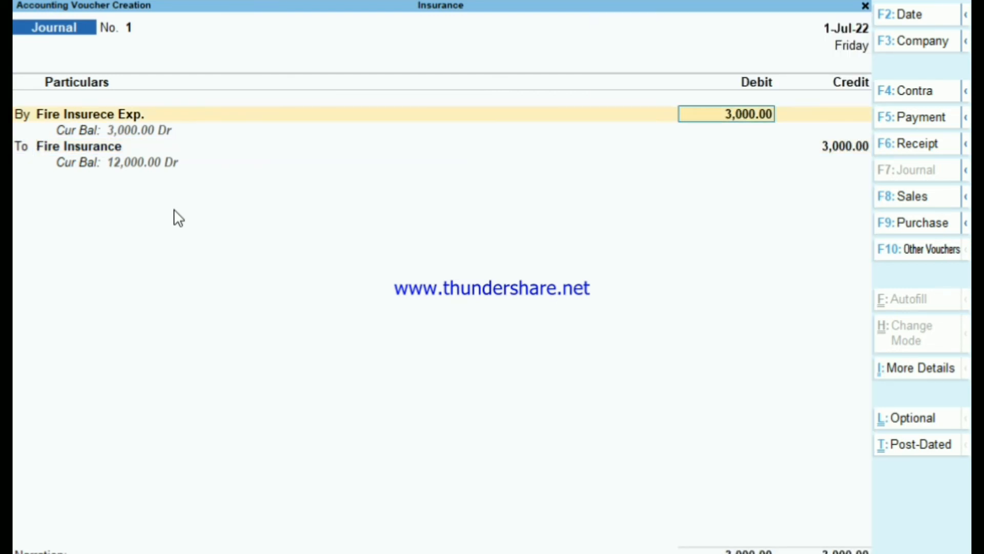
key("BackSpace")
key("ctrl")
key("ctrl+Return")
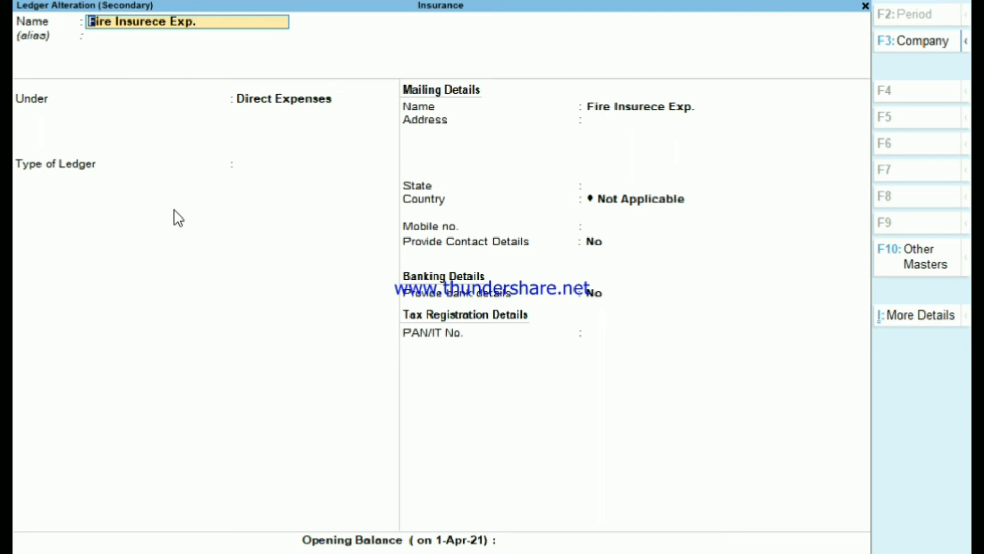
key("ctrl+a")
Accept the remaining entries of the 3,000 fire insurance journal and save the voucher.
key("Return")
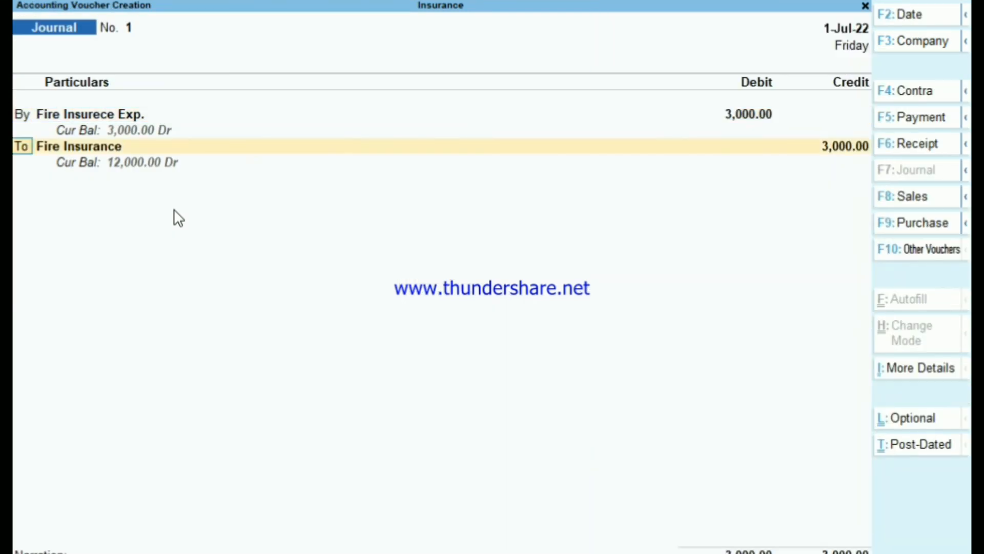
key("Return")
key("Return")
key("Return")
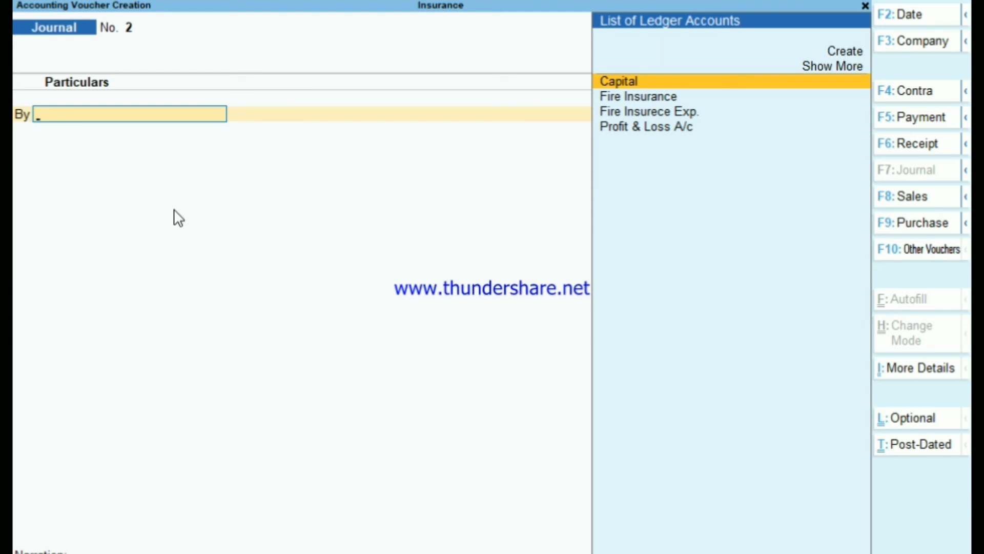
Record and save a second journal voucher debiting Fire Insurece Exp. and crediting Fire Insurance with 9,000.
key("Down")
key("Down")
key("Return")
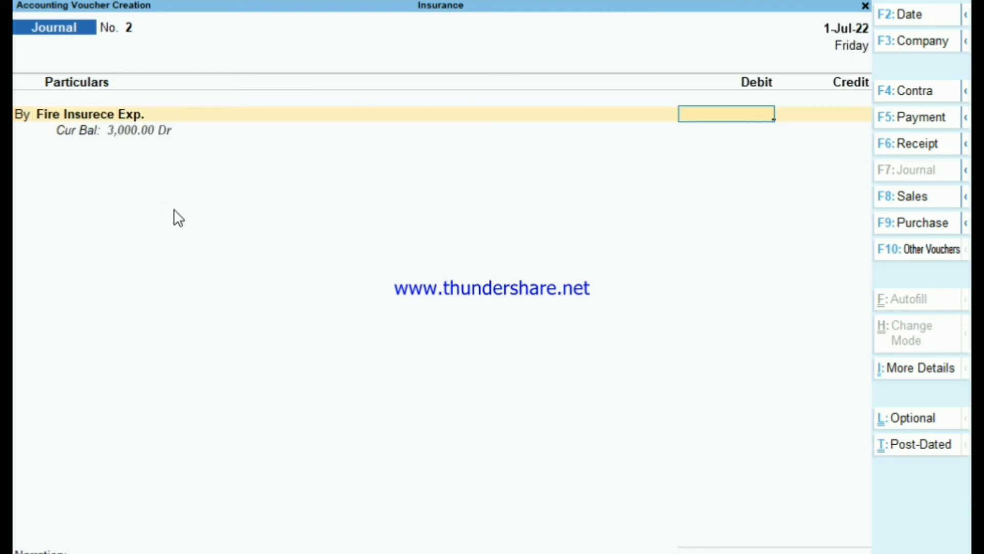
type("9000")
key("Return")
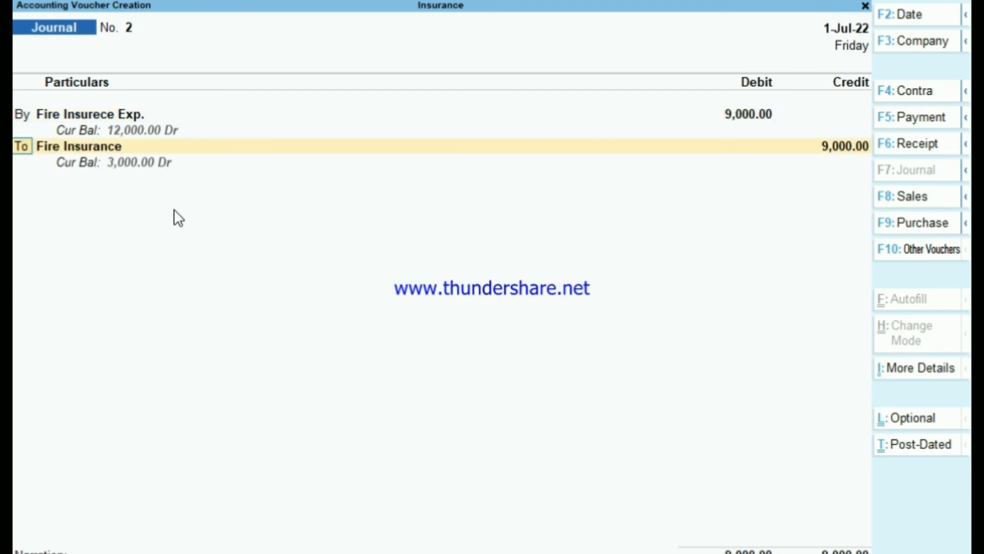
key("Return")
key("Return")
key("Return")
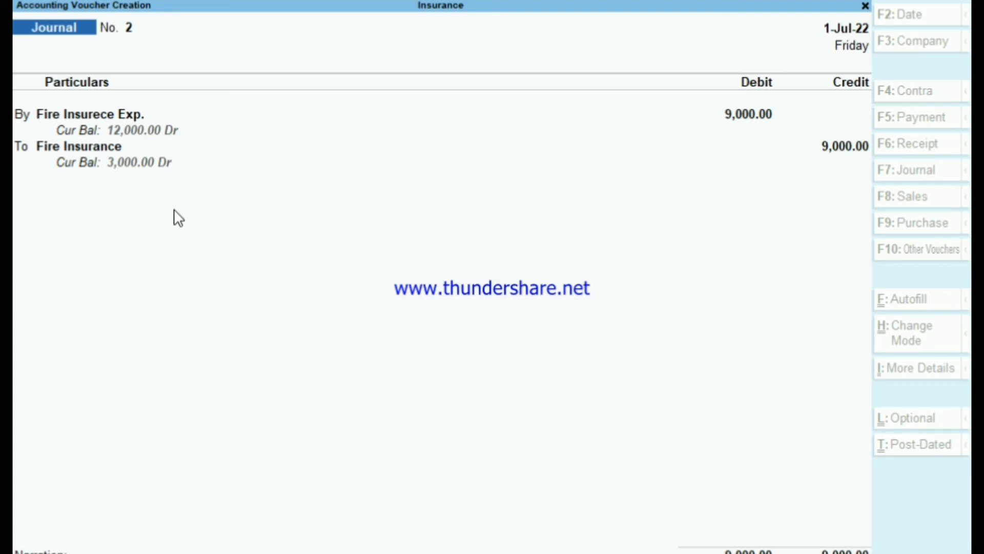
key("Return")
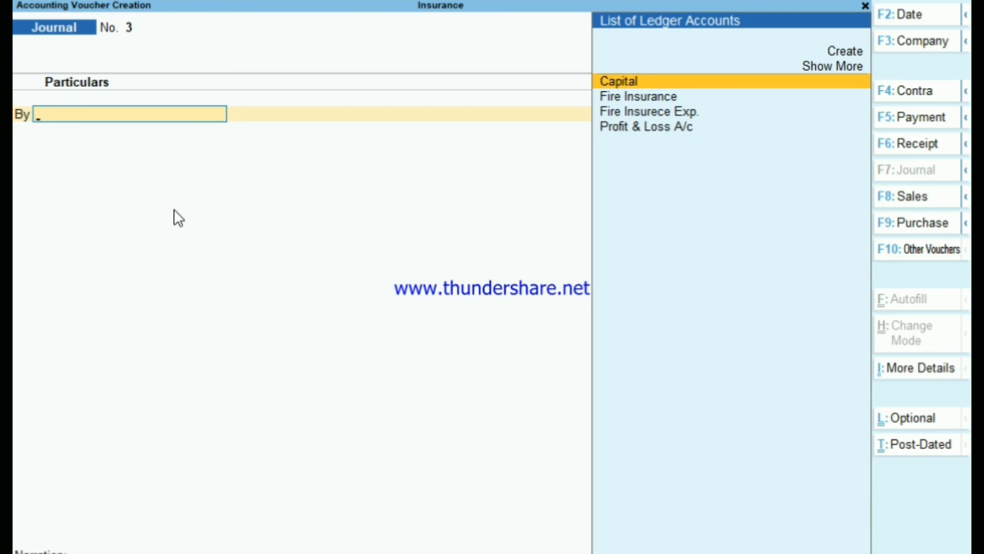
Leave voucher entry, open the balance sheet in detailed form and examine the Current Assets and Profit & Loss A/c lines.
key("Escape")
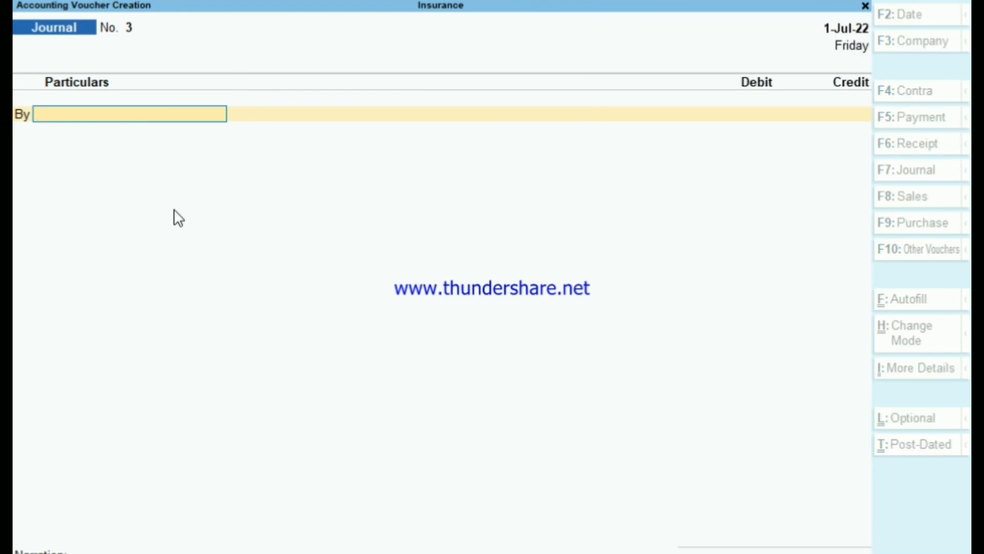
key("Escape")
key("Down")
key("Down")
key("Down")
key("Return")
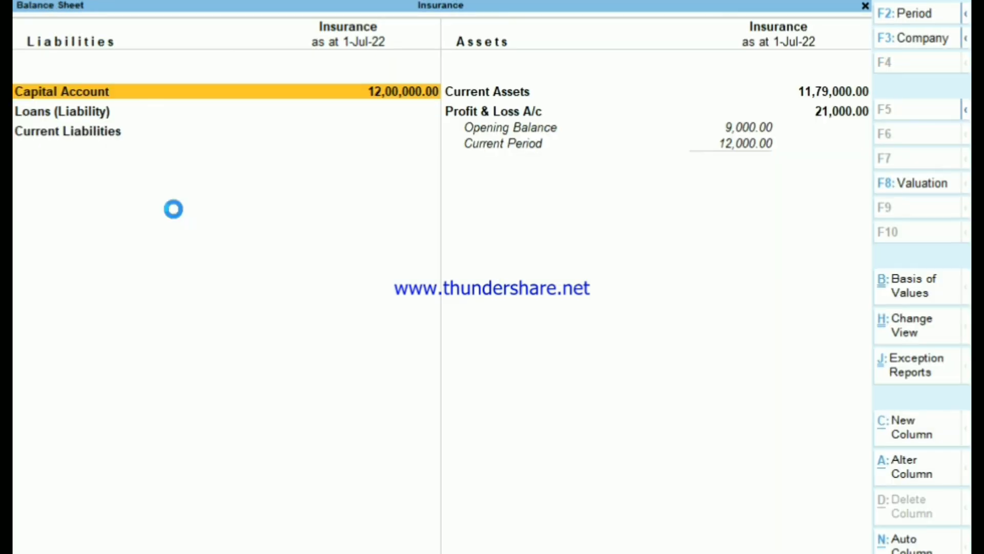
key("alt+f5")
key("Right")
key("Down")
key("Down")
key("Down")
key("Down")
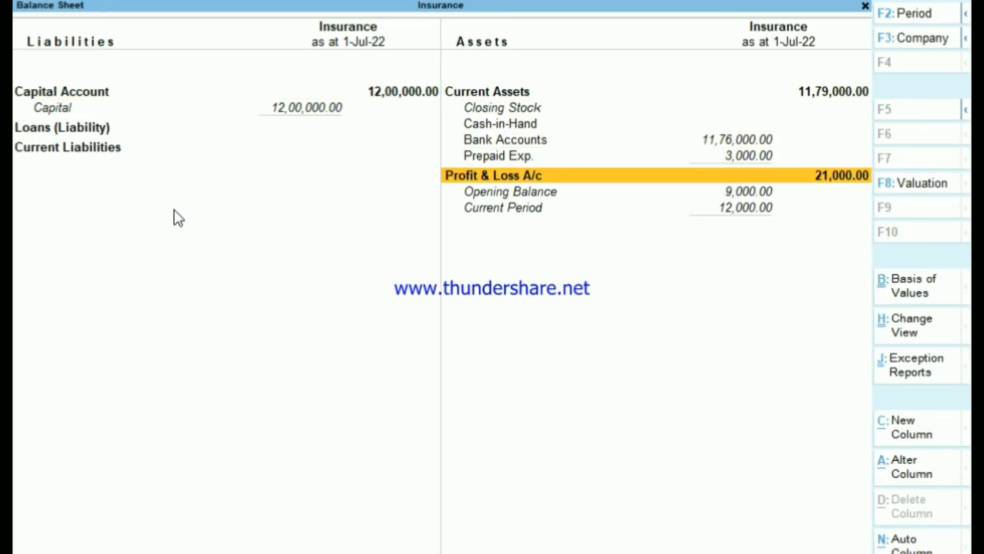
Open the profit and loss account in detailed form and examine the fire insurance amount under Direct Expenses.
key("Escape")
key("Down")
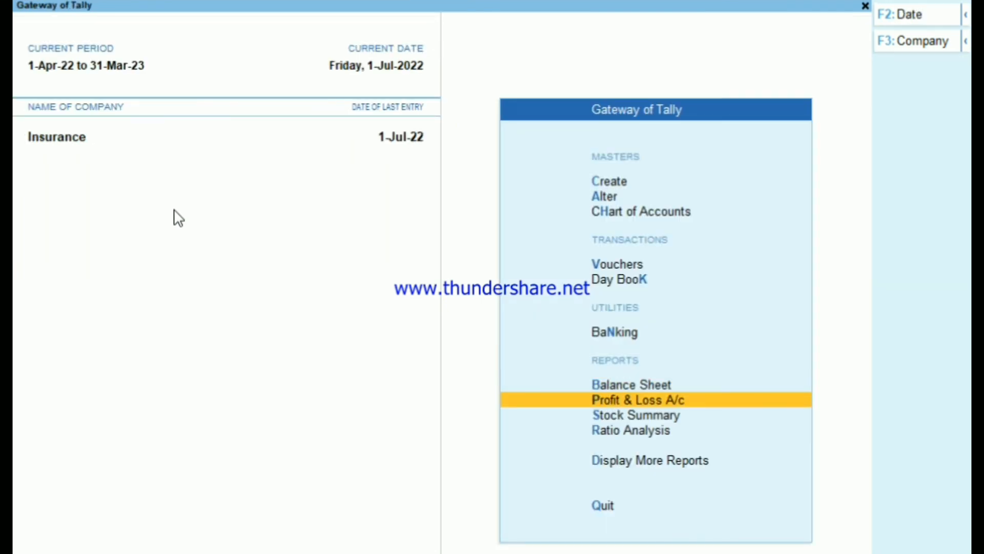
key("Return")
key("alt+f5")
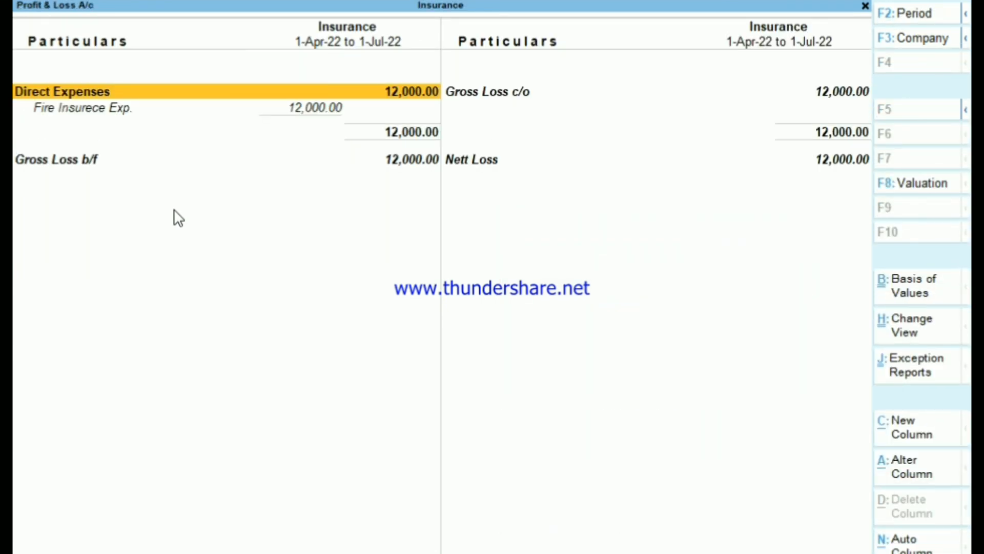
key("Down")
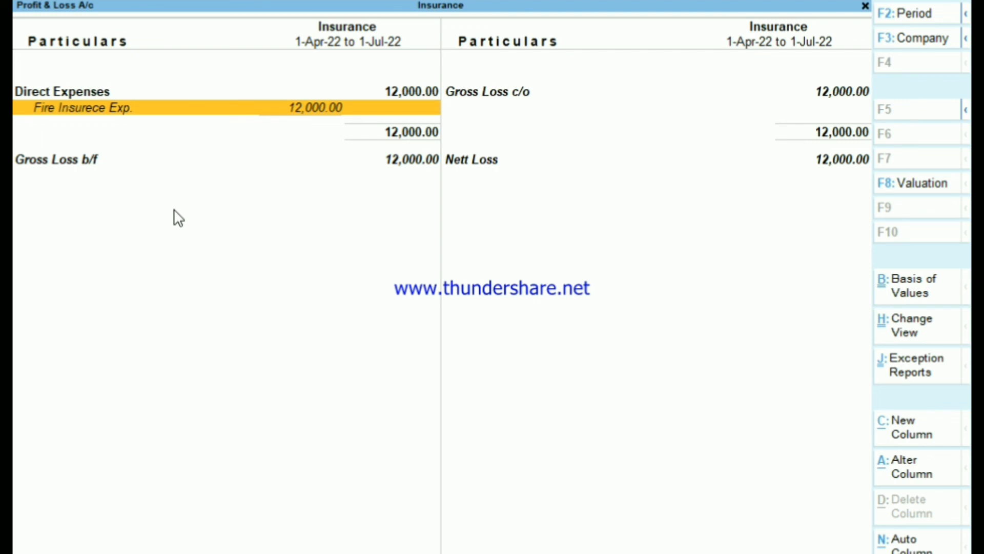